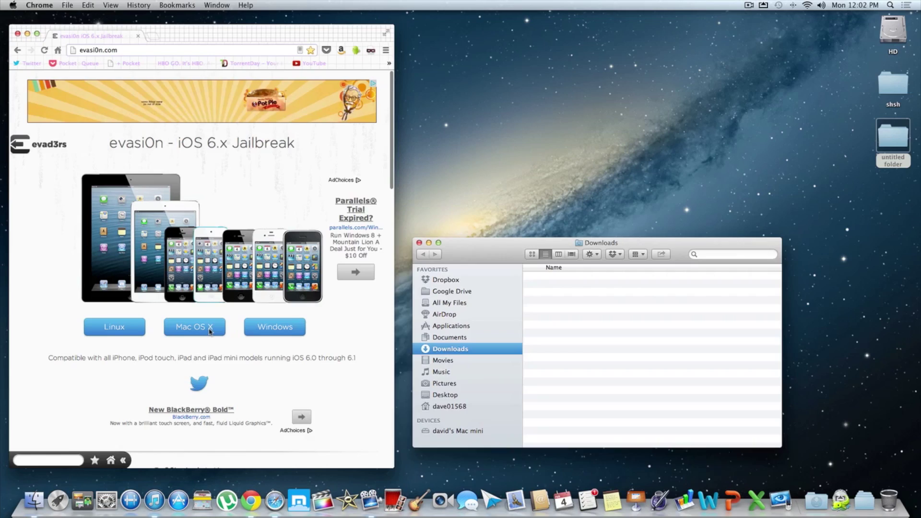
- Start downloading the Mac OS X evasi0n disk image from evasi0n.com into Downloads
click(209, 331)
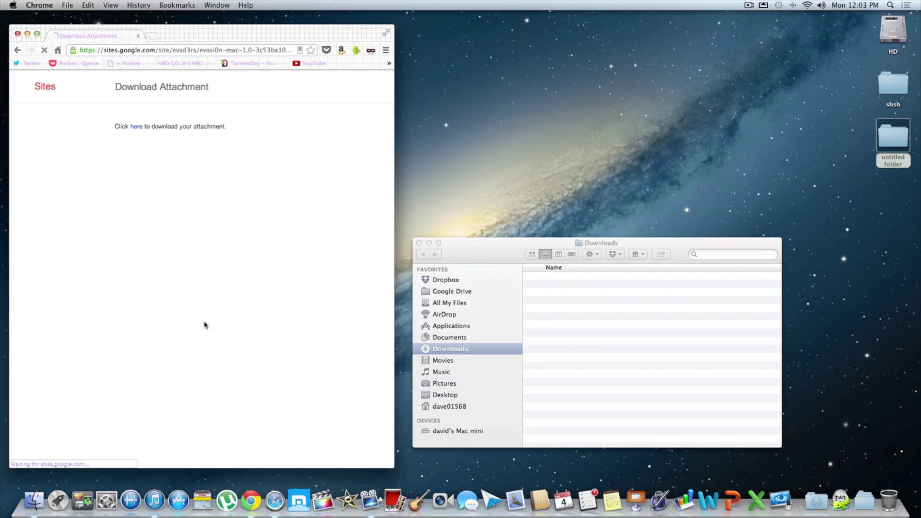
click(135, 127)
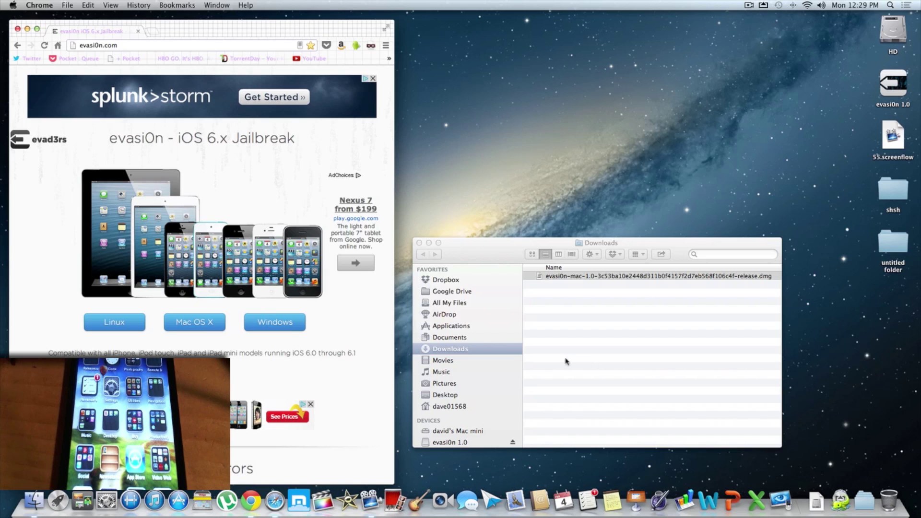
- Mount the downloaded evasi0n .dmg and show the evasi0n 1.0 volume contents
click(575, 279)
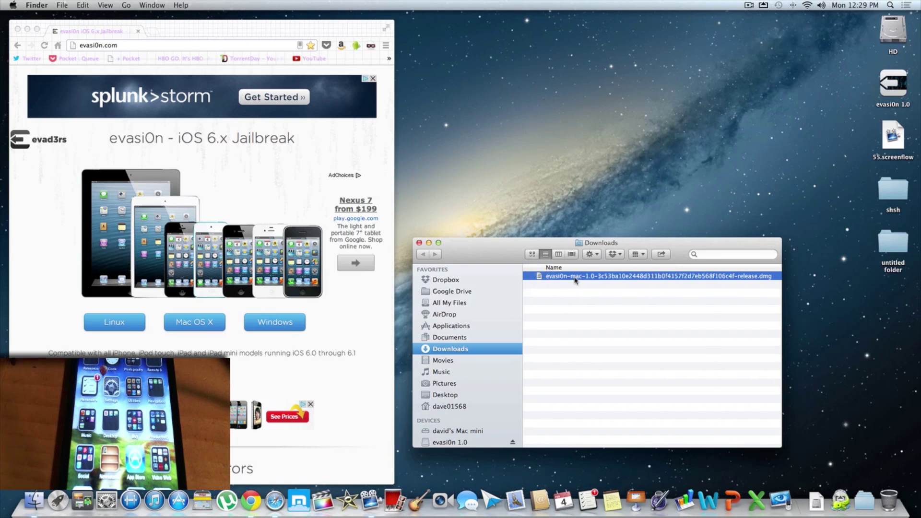
double_click(575, 277)
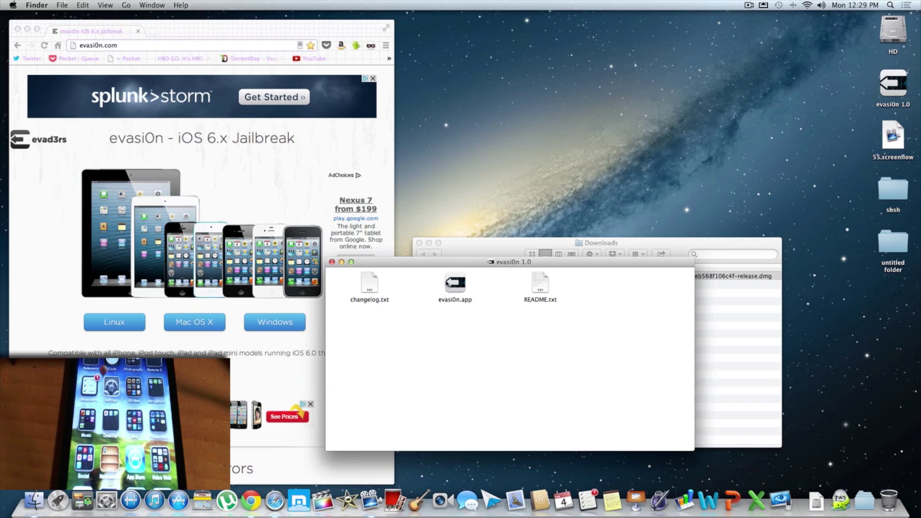
- Read README.txt in TextEdit moved to the upper right, then launch evasi0n.app
double_click(539, 284)
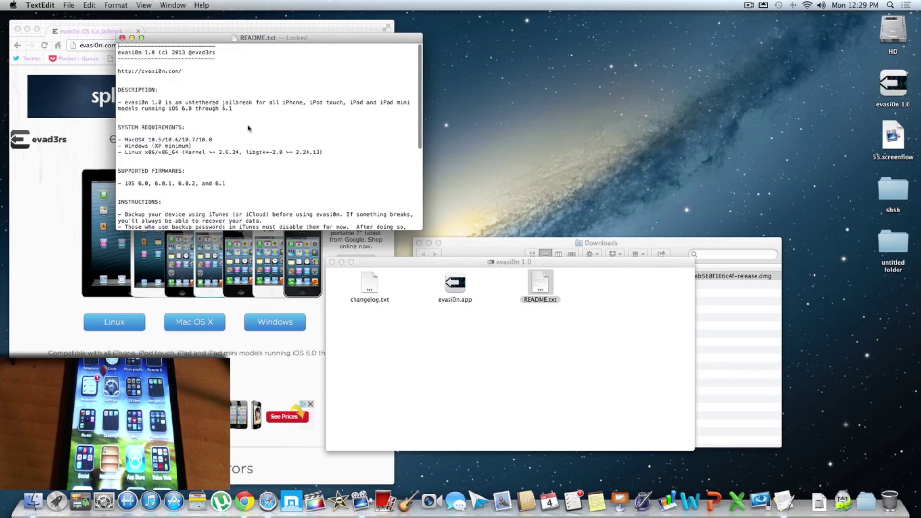
drag(247, 38, 670, 7)
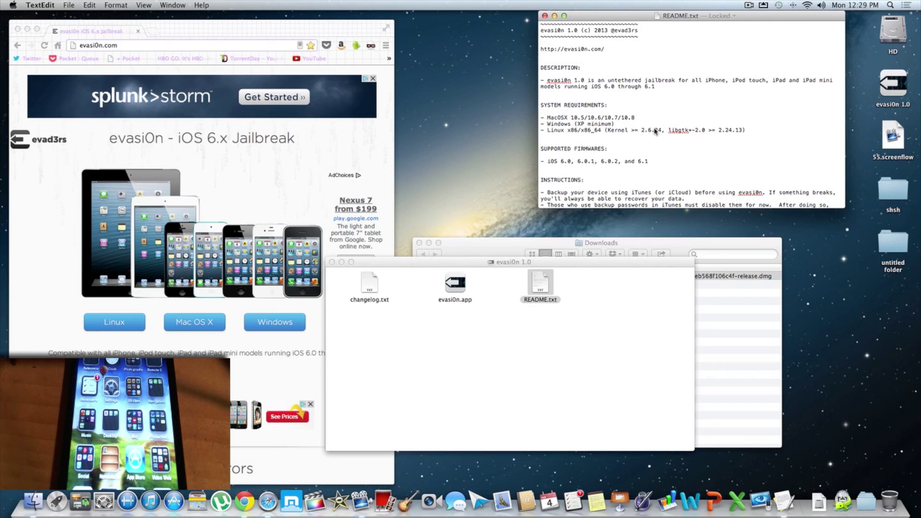
scroll(657, 134, down, 3)
scroll(657, 133, down, 5)
scroll(657, 134, down, 5)
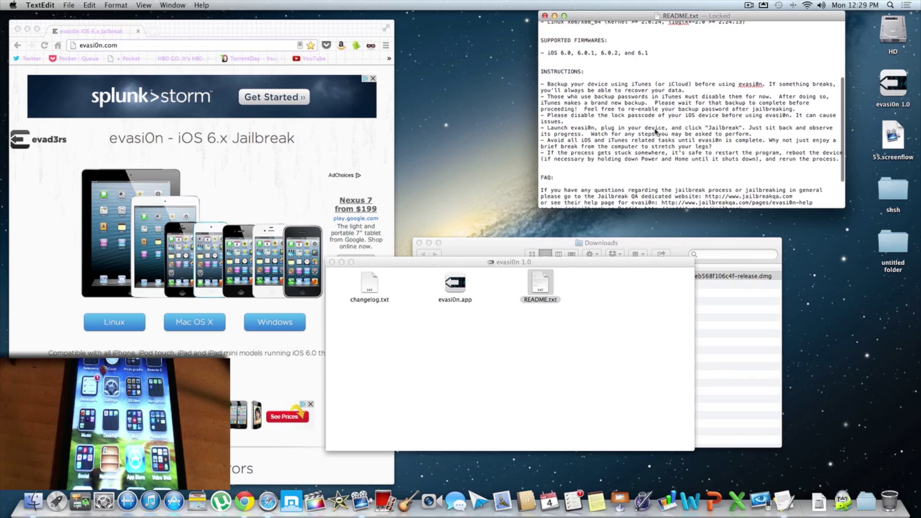
scroll(657, 133, down, 1)
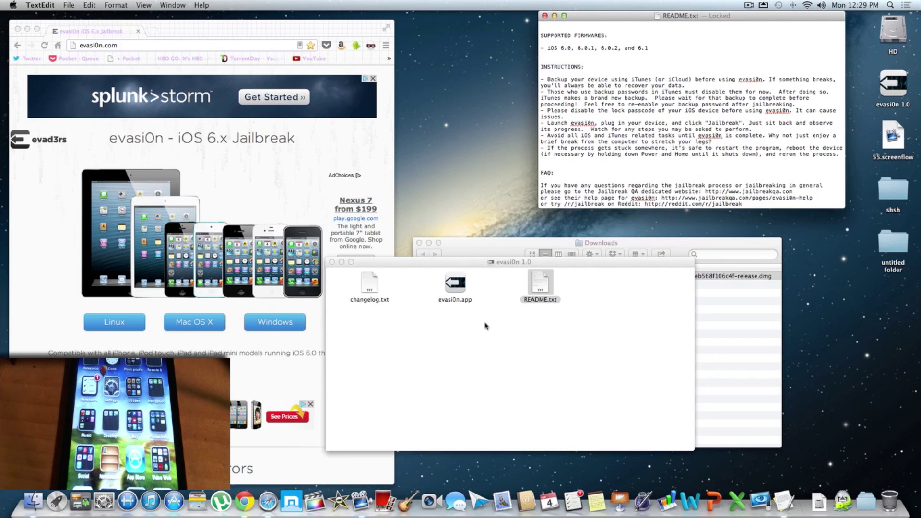
double_click(463, 286)
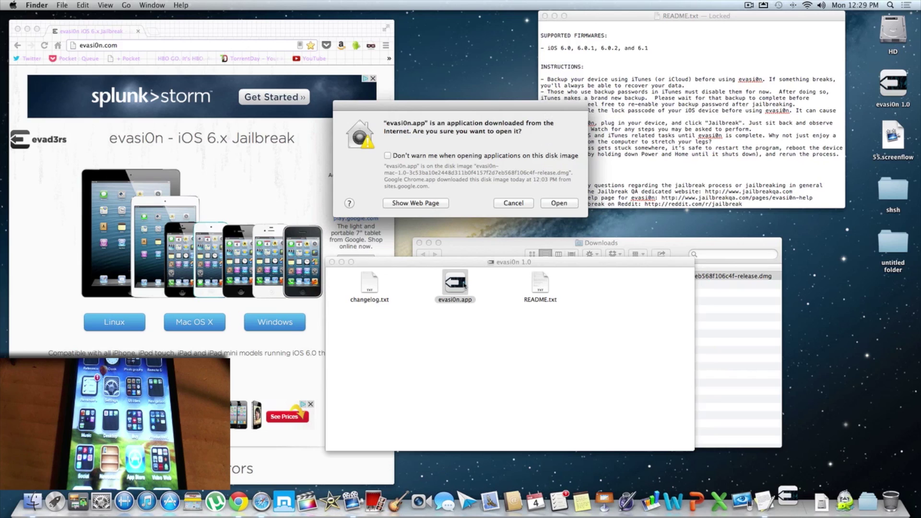
- Confirm opening evasi0n, tidy the windows and start the jailbreak on the iPhone 5
click(555, 203)
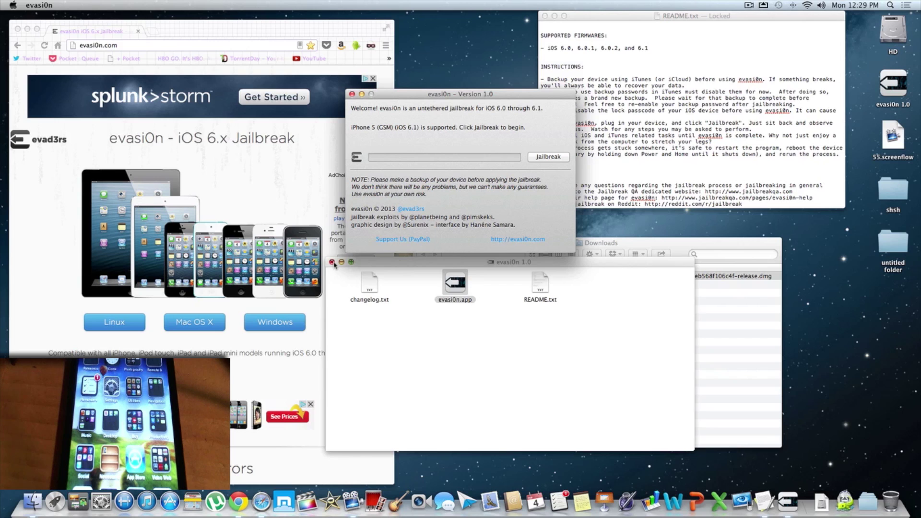
click(332, 262)
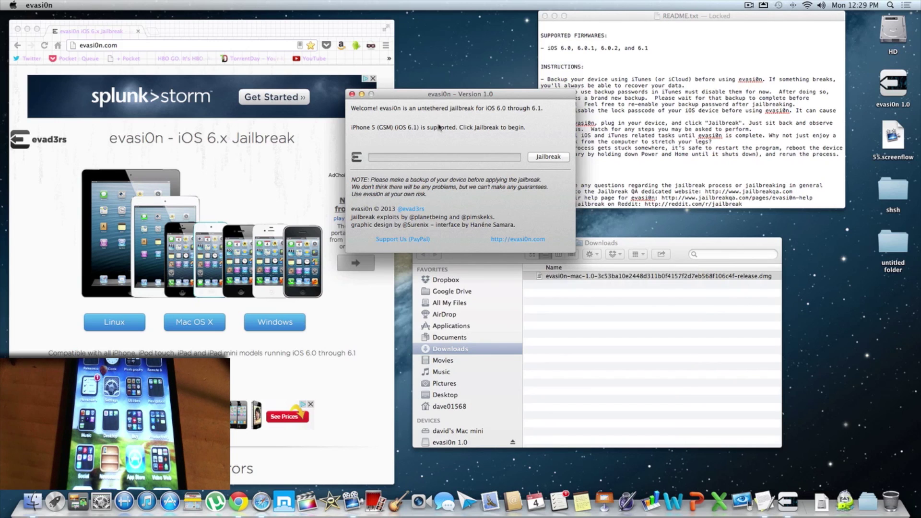
drag(442, 95, 454, 64)
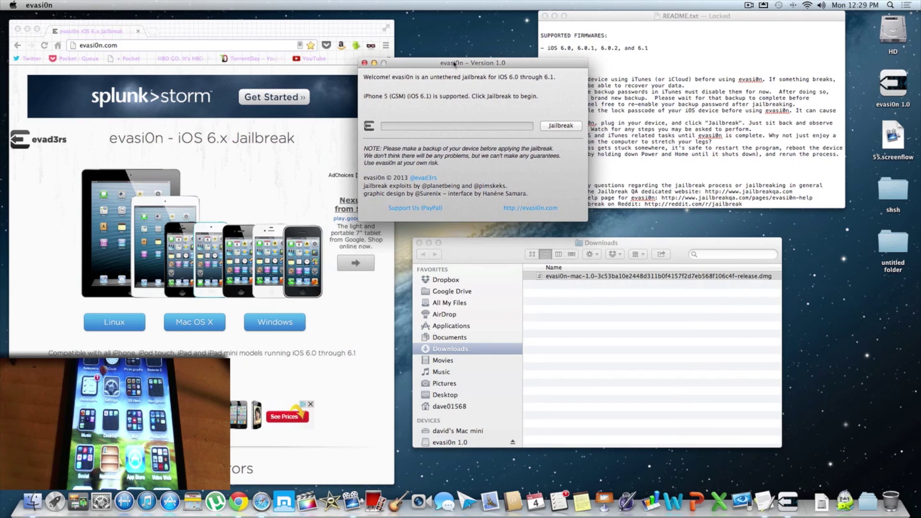
click(556, 128)
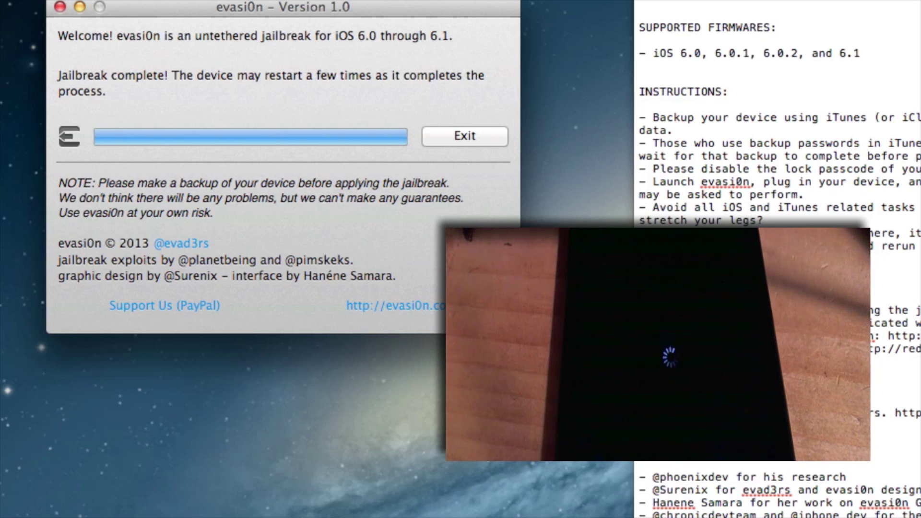
- Exit evasi0n once it reports 'Jailbreak complete!'
click(433, 141)
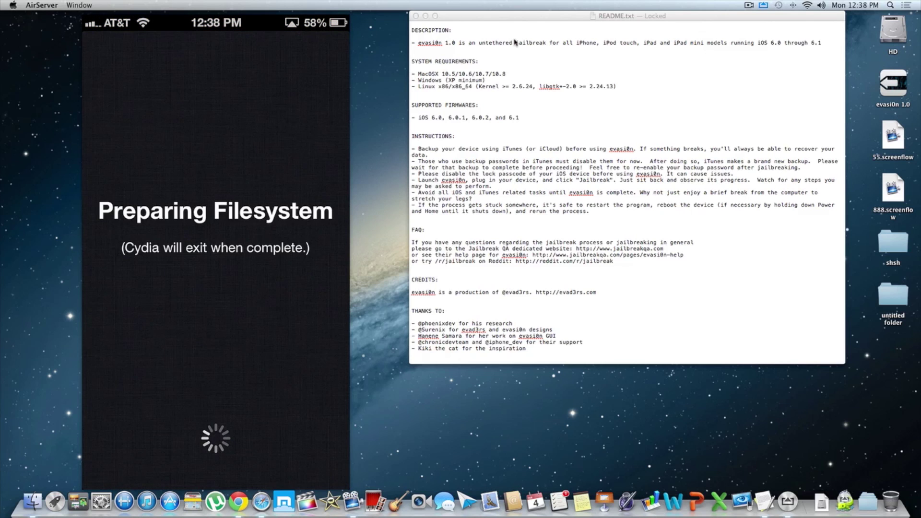
- Close the README and show the AirServer iPhone mirror full screen
click(416, 15)
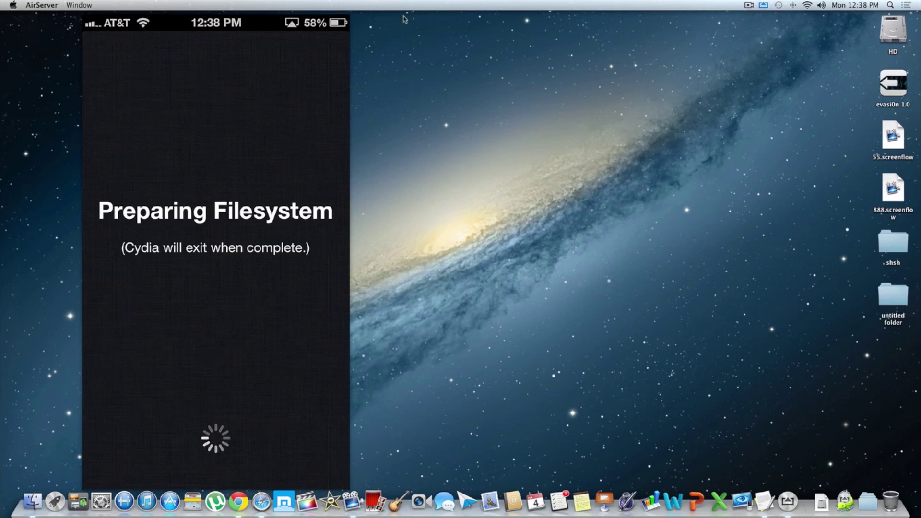
mouse_move(308, 435)
mouse_move(216, 288)
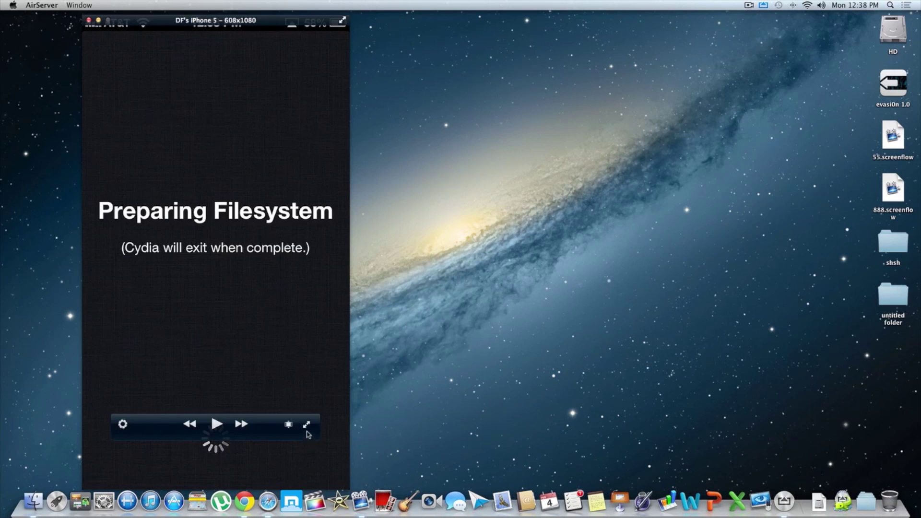
click(307, 425)
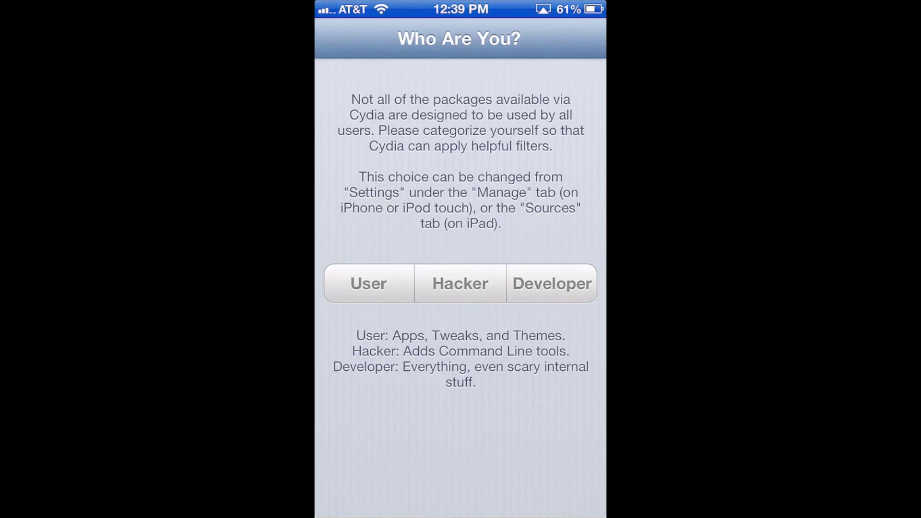
- Choose User on Cydia's 'Who Are You?' prompt and finish with Done
click(369, 283)
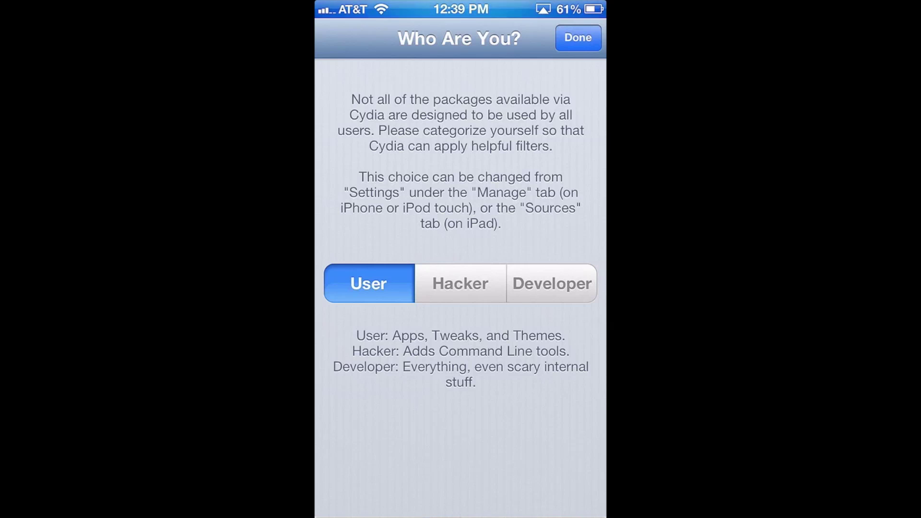
click(578, 38)
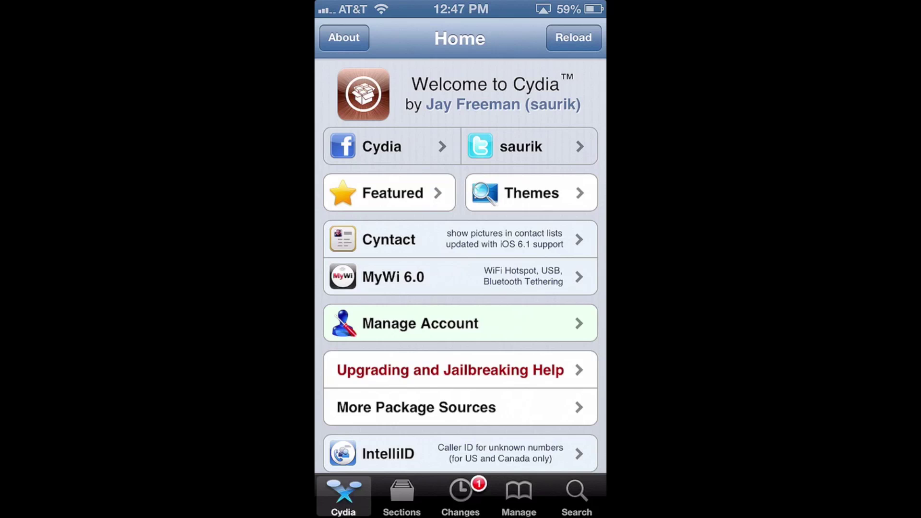
- Upgrade the evasi0n 6.x Untether package from Changes, then leave full-screen mirroring
click(460, 496)
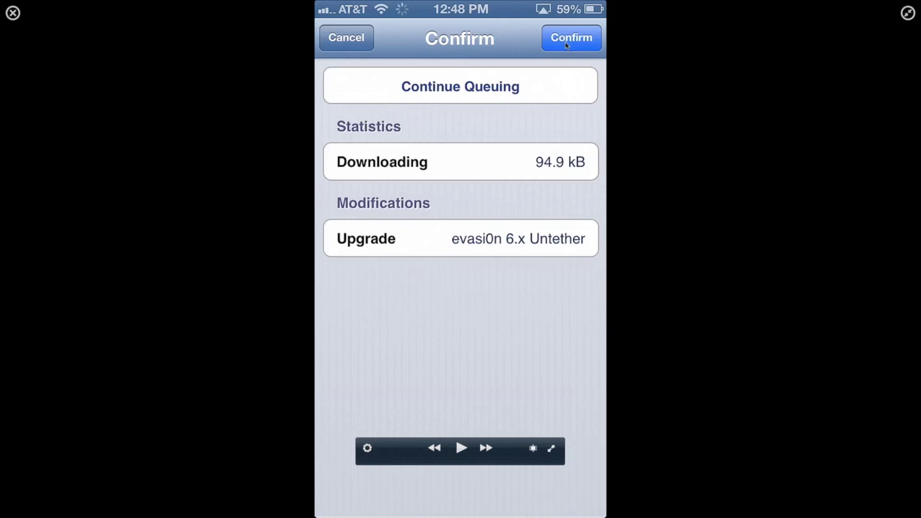
click(565, 45)
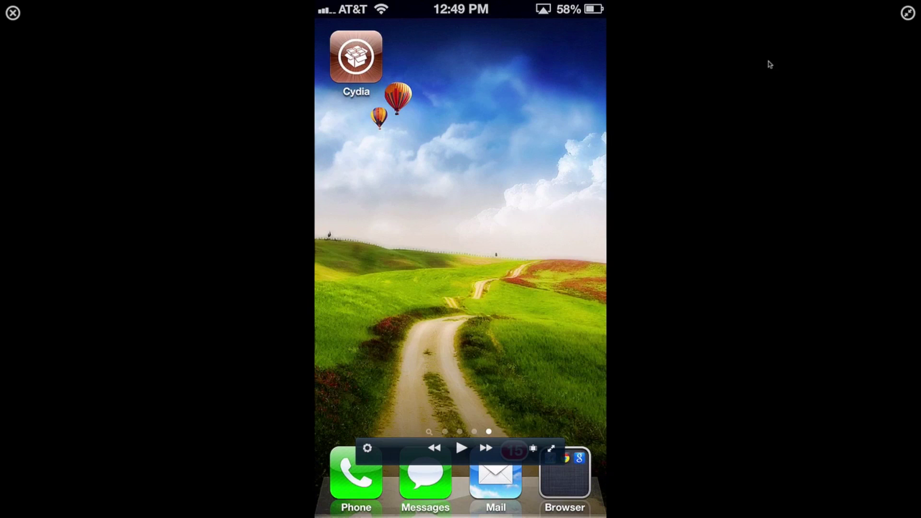
click(908, 14)
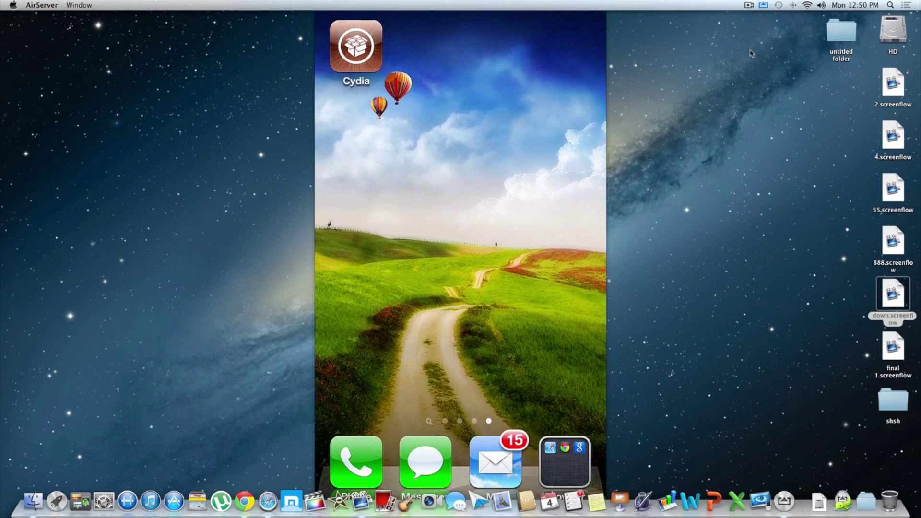